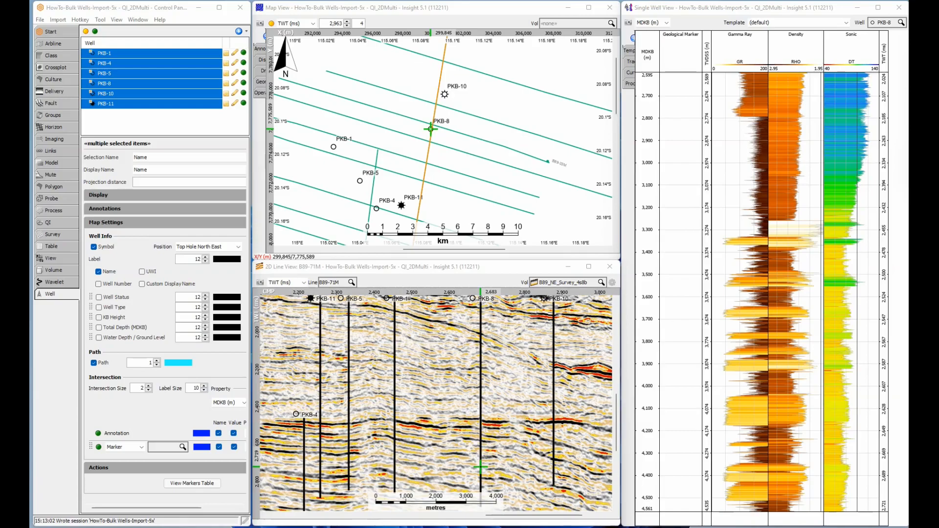
# Launch Data Manager from the DUG Insight Launcher and open its Well Manager Tool in an enlarged window.
pyautogui.hotkey('alt', 'Tab')
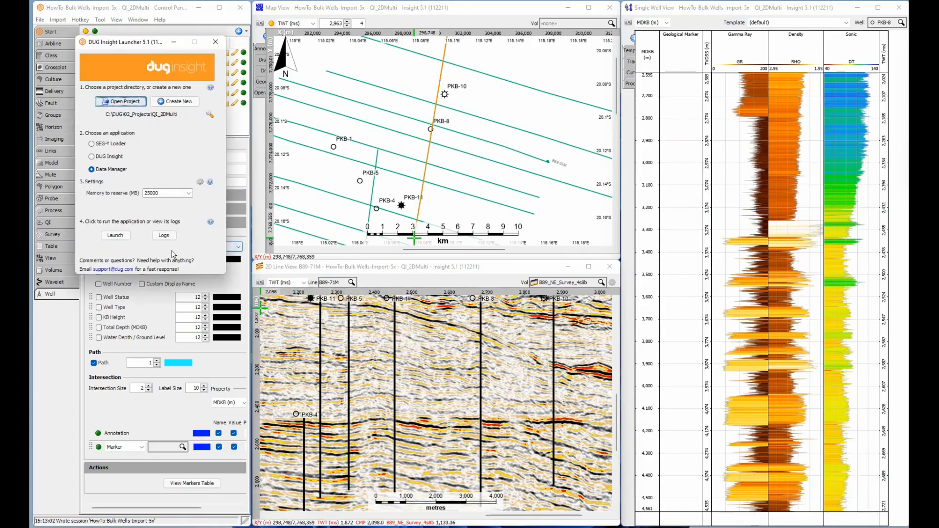
pyautogui.click(121, 235)
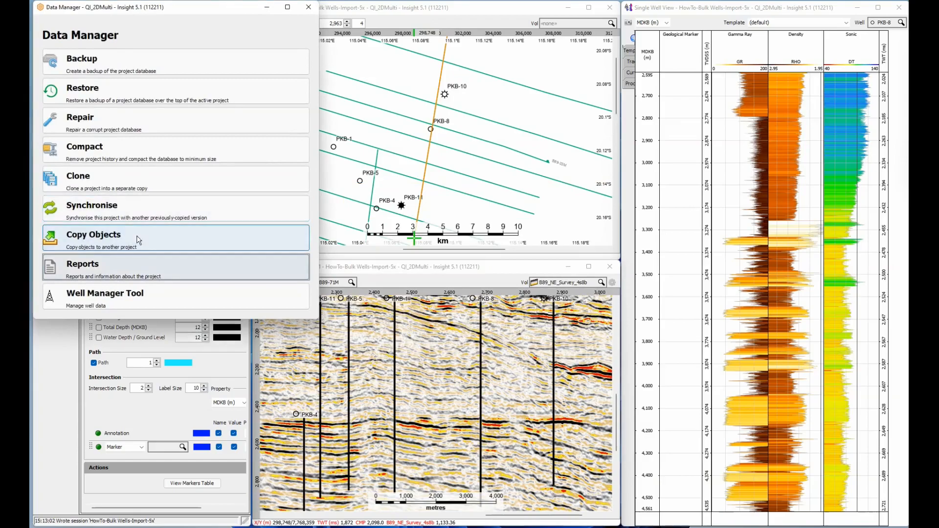
pyautogui.click(177, 290)
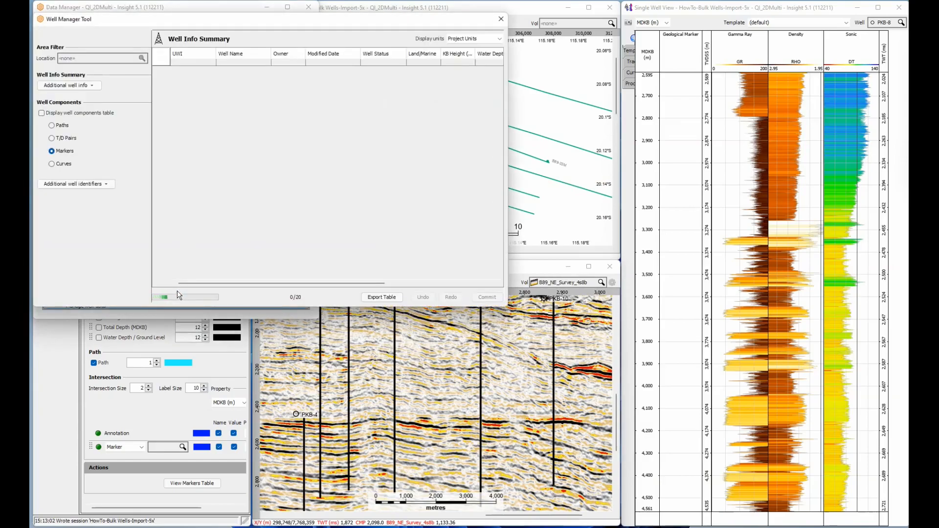
pyautogui.moveTo(507, 307); pyautogui.dragTo(907, 257)
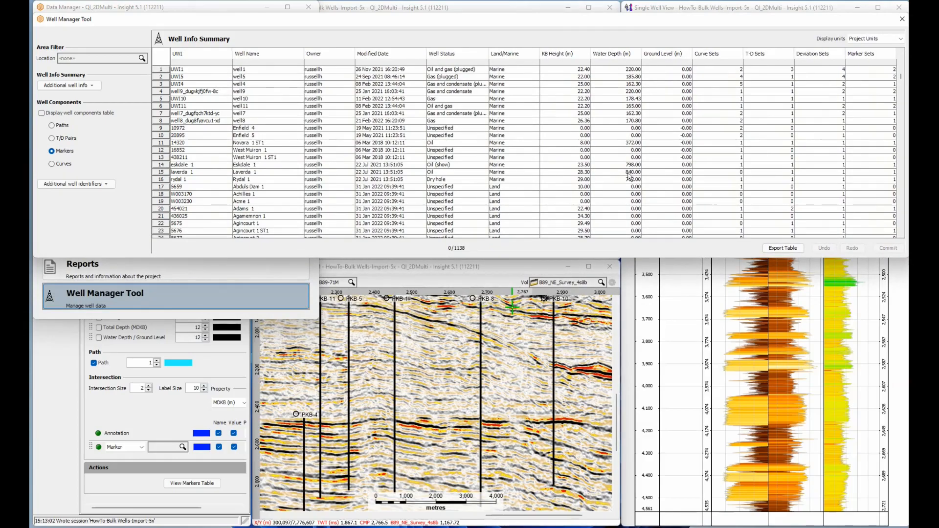
# Filter the well summary table to well names containing PKB and sort the wells by UWI.
pyautogui.click(255, 61)
pyautogui.write('PKB')
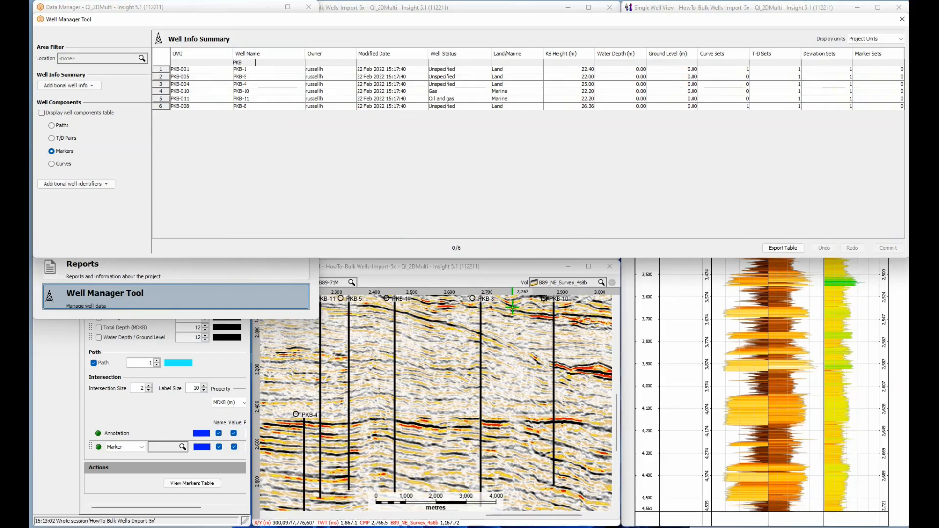
pyautogui.click(217, 56)
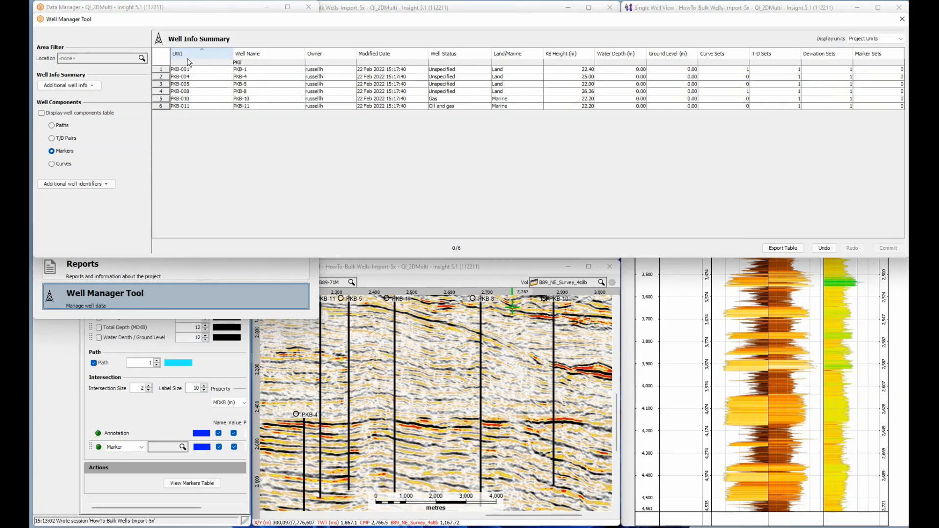
# Add the Well Number and Custom Name columns to the well summary table.
pyautogui.click(88, 85)
pyautogui.click(44, 99)
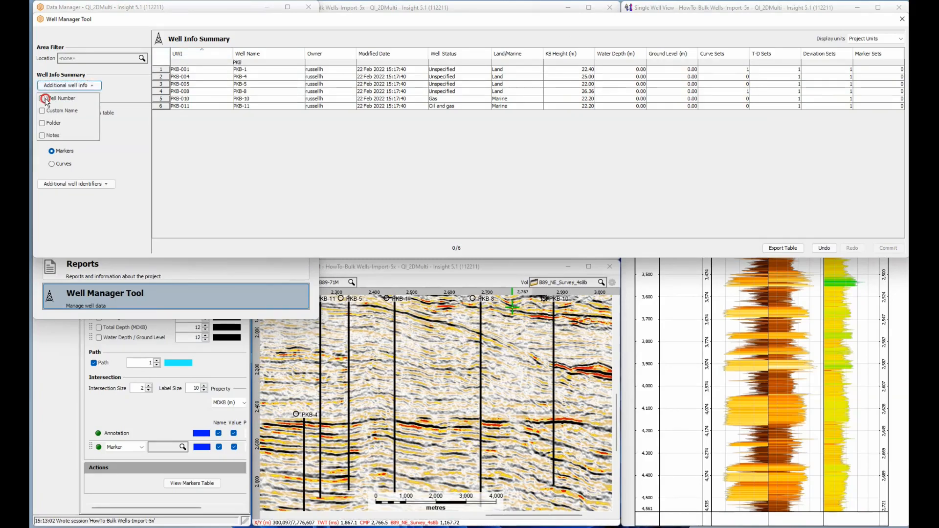
pyautogui.click(42, 111)
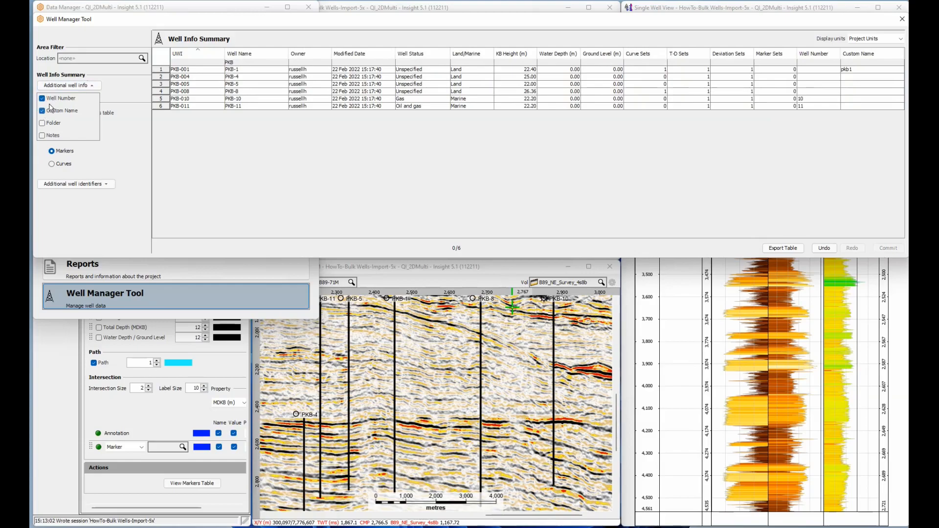
pyautogui.click(86, 85)
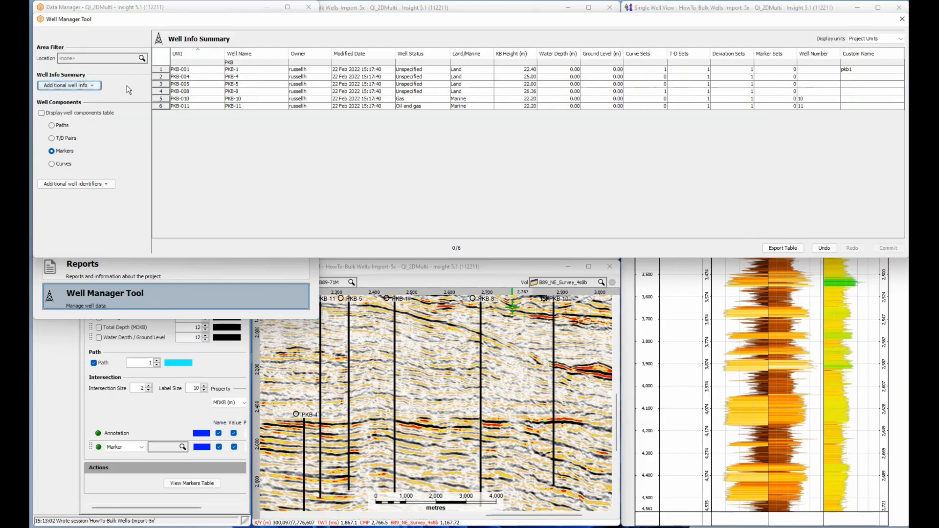
# Shorten the Well Manager window and examine the well header columns of Bulkwellheaders.txt in Notepad++.
pyautogui.moveTo(169, 257); pyautogui.dragTo(202, 161)
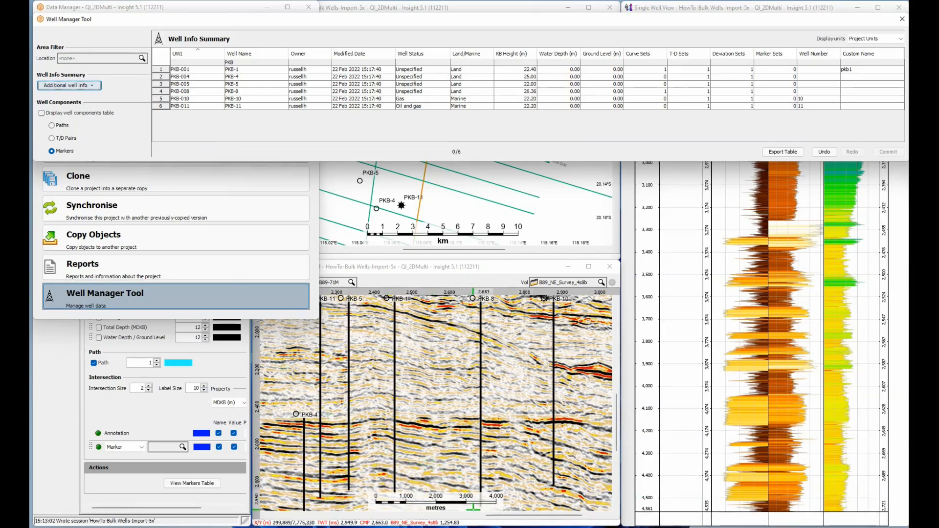
pyautogui.hotkey('alt', 'Tab')
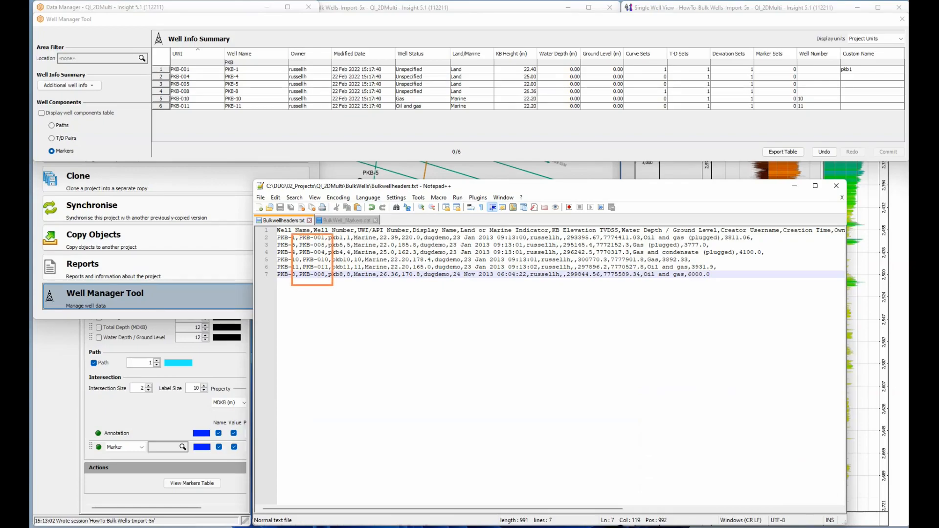
pyautogui.click(795, 186)
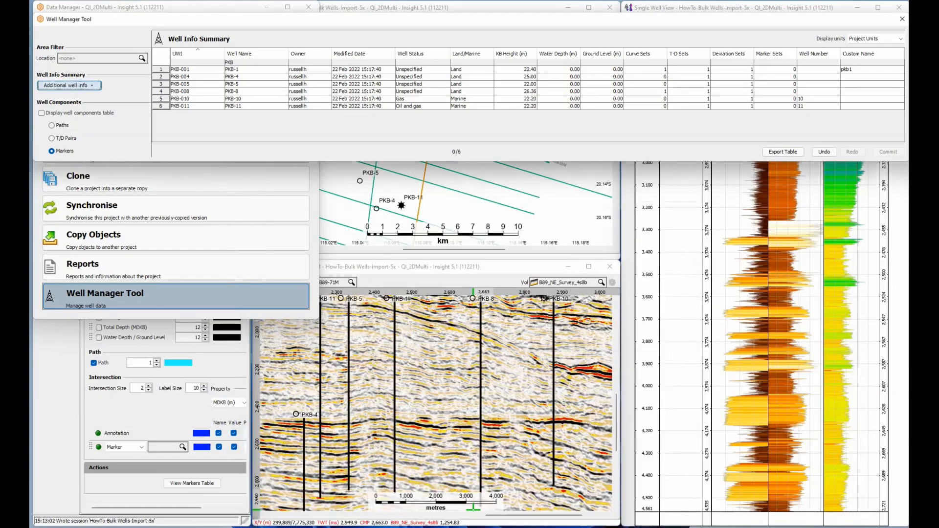
# Return to the Insight control panel and open Bulkwellheaders.txt for import as ASCII well data.
pyautogui.click(69, 346)
pyautogui.click(335, 275)
pyautogui.click(223, 158)
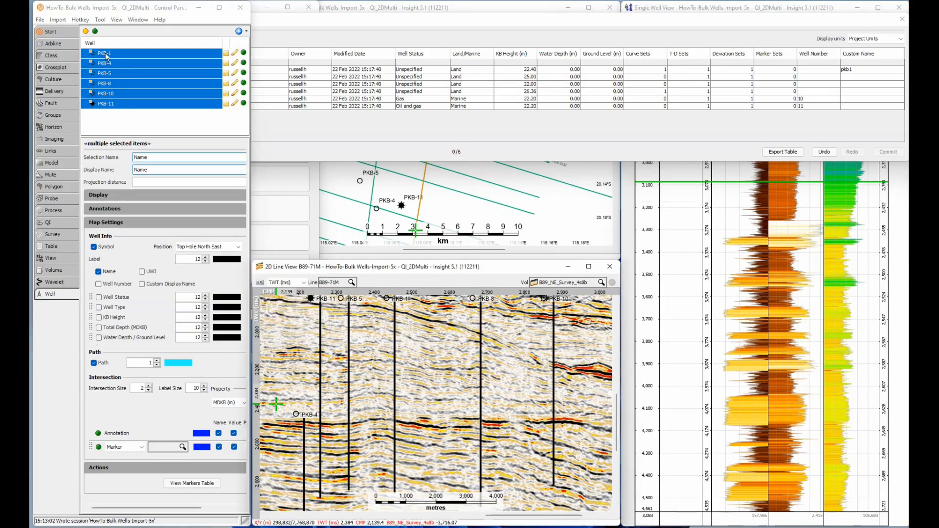
pyautogui.click(58, 20)
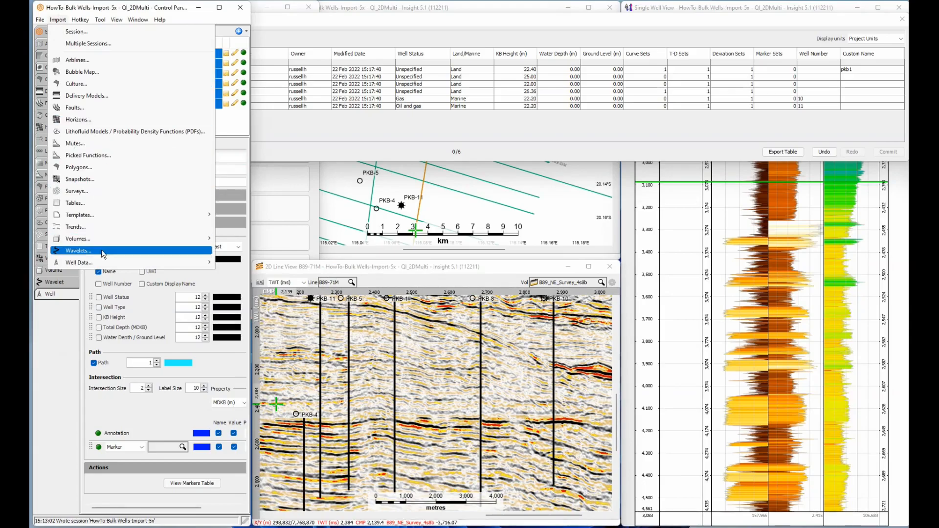
pyautogui.moveTo(102, 262)
pyautogui.click(226, 263)
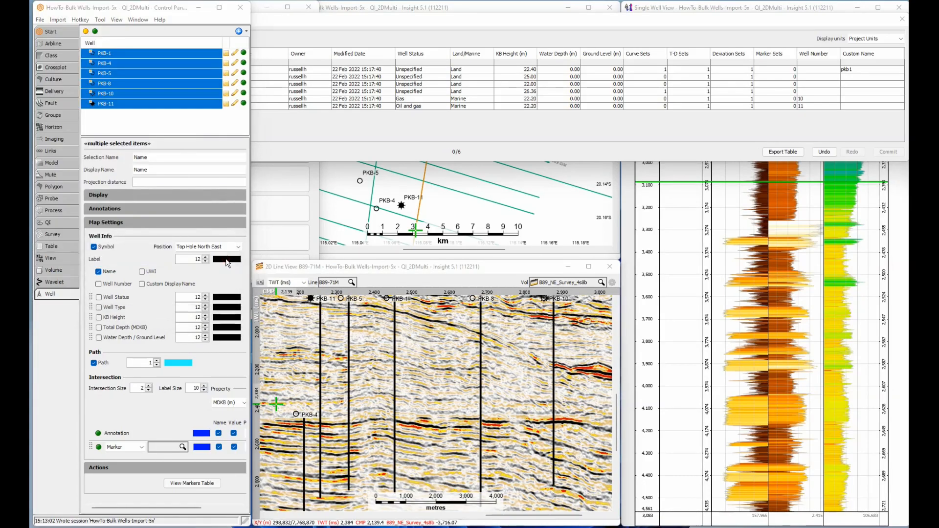
pyautogui.click(647, 49)
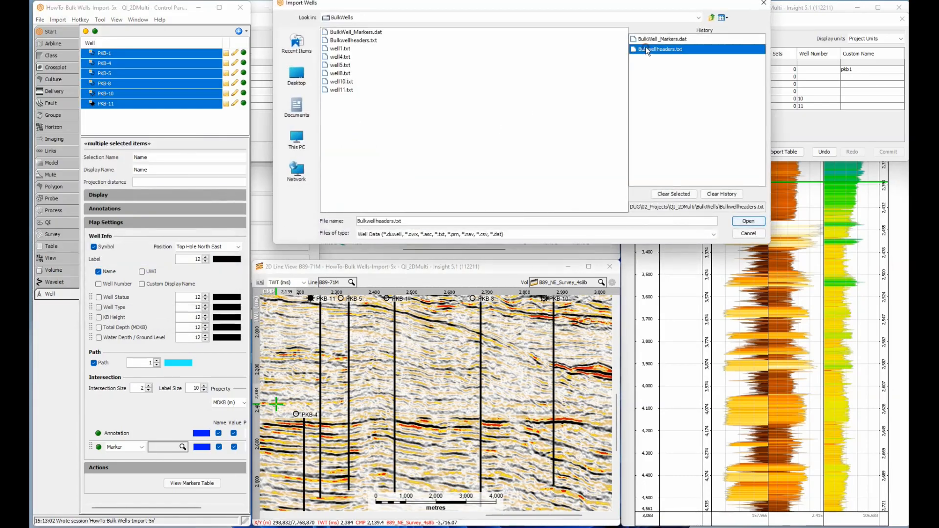
pyautogui.click(749, 221)
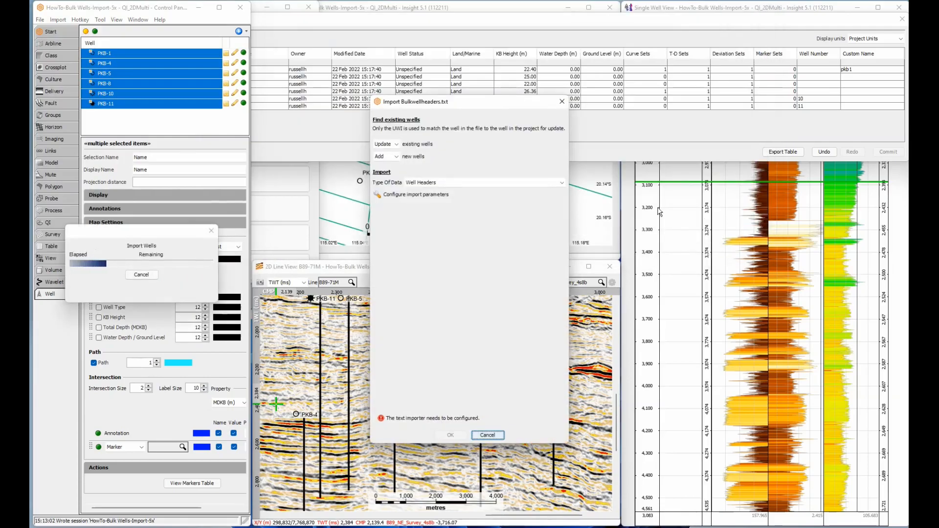
# Set the import to skip new wells and configure its parameters with 1 header line.
pyautogui.click(386, 156)
pyautogui.click(388, 173)
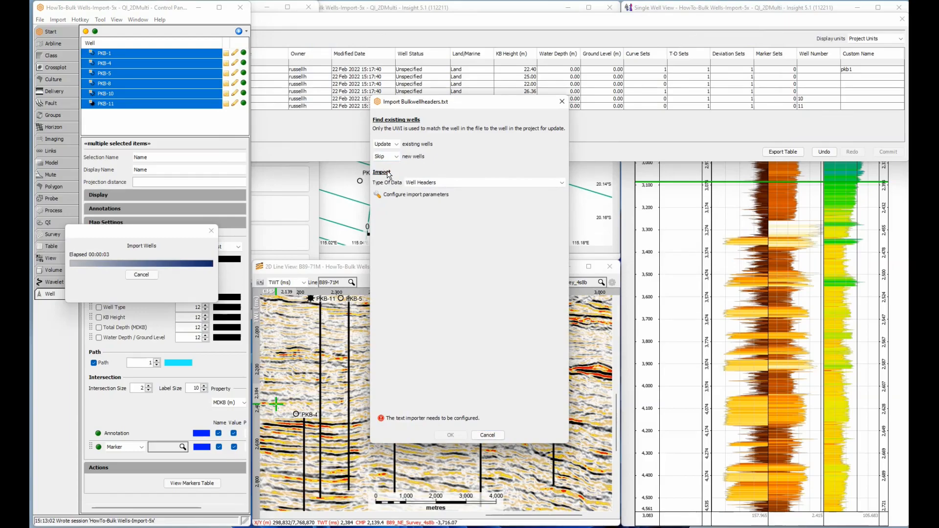
pyautogui.click(379, 195)
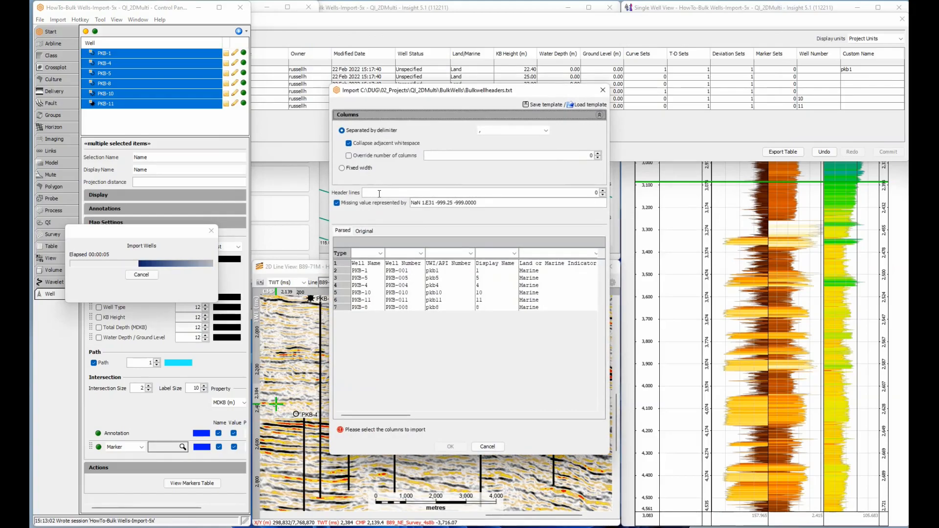
pyautogui.click(602, 190)
pyautogui.moveTo(610, 286); pyautogui.dragTo(910, 285)
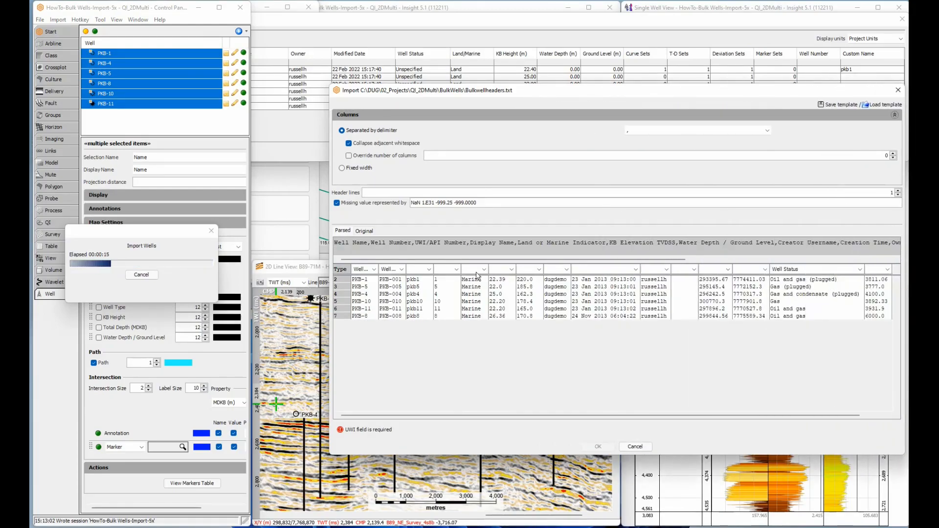
# Assign the first three file columns as Well Name, UWI and Custom Display Name.
pyautogui.click(372, 272)
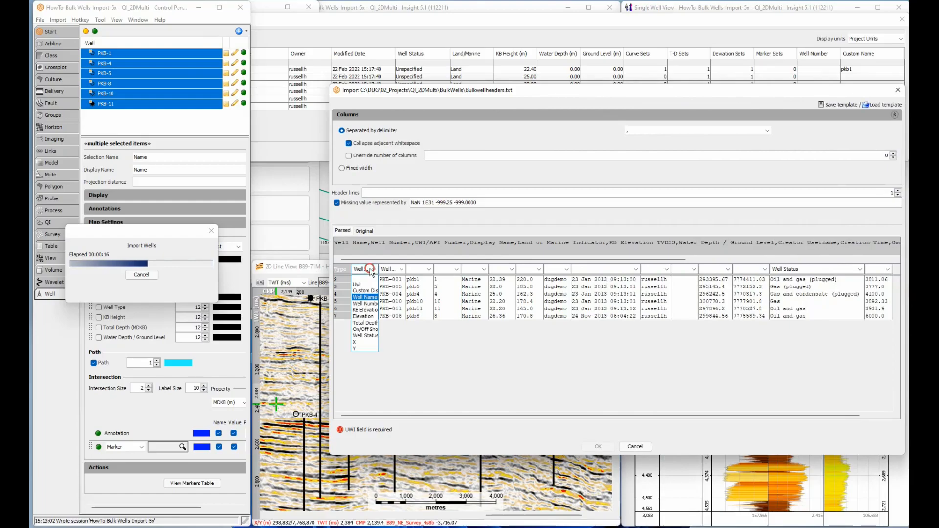
pyautogui.click(371, 304)
pyautogui.click(399, 269)
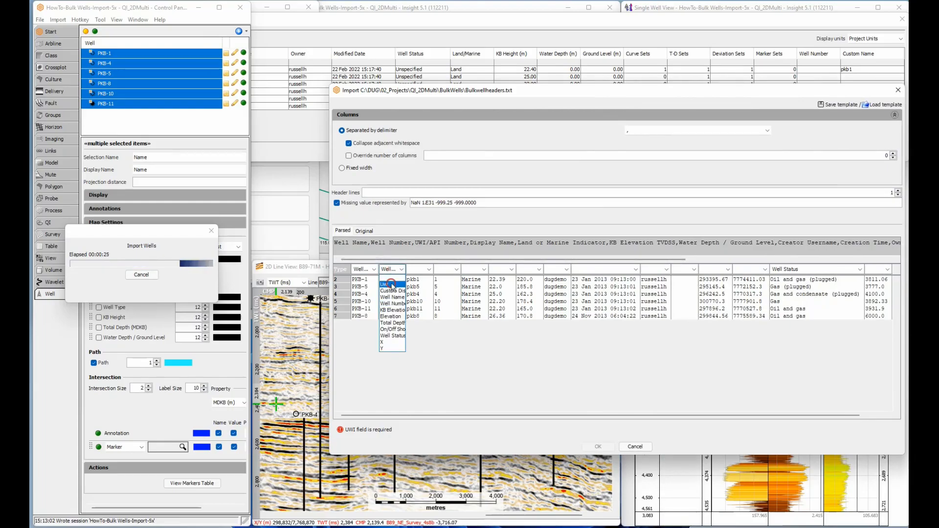
pyautogui.click(391, 293)
pyautogui.click(419, 269)
pyautogui.click(419, 290)
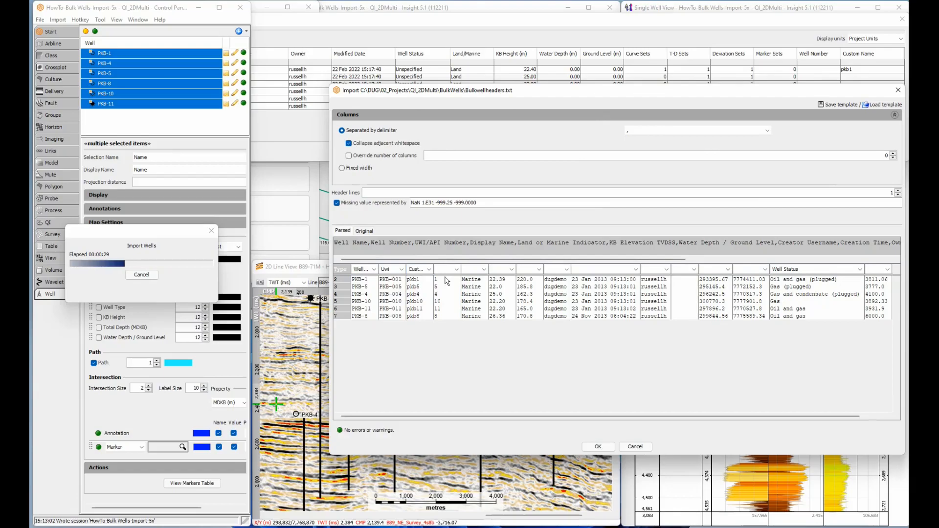
# Assign the Display Name column as Well Number, the land/marine column as On/Off Shore and the water depth column as Elevation.
pyautogui.click(449, 270)
pyautogui.click(448, 303)
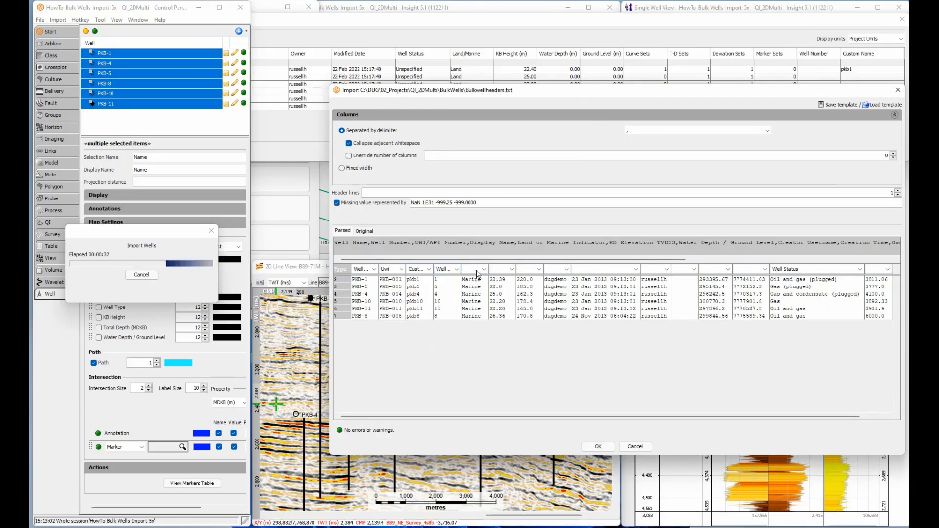
pyautogui.click(478, 271)
pyautogui.click(474, 327)
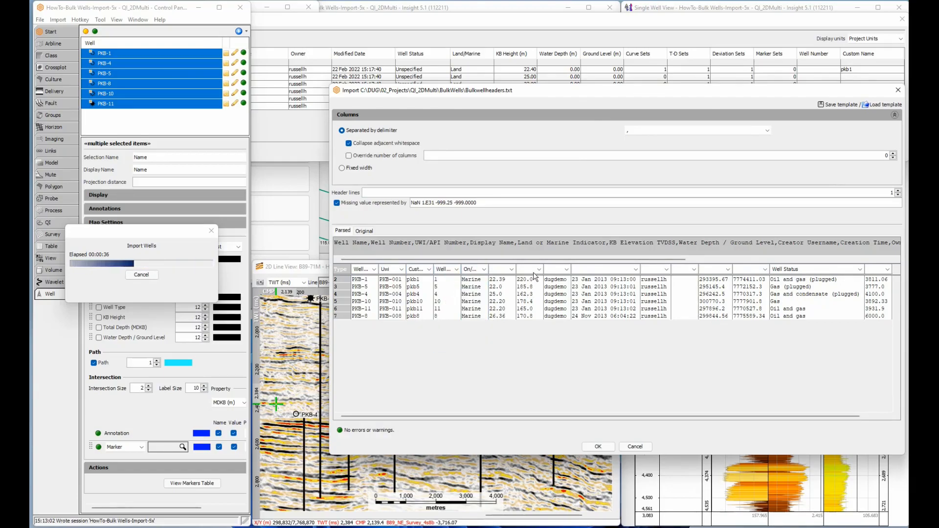
pyautogui.click(534, 270)
pyautogui.click(531, 317)
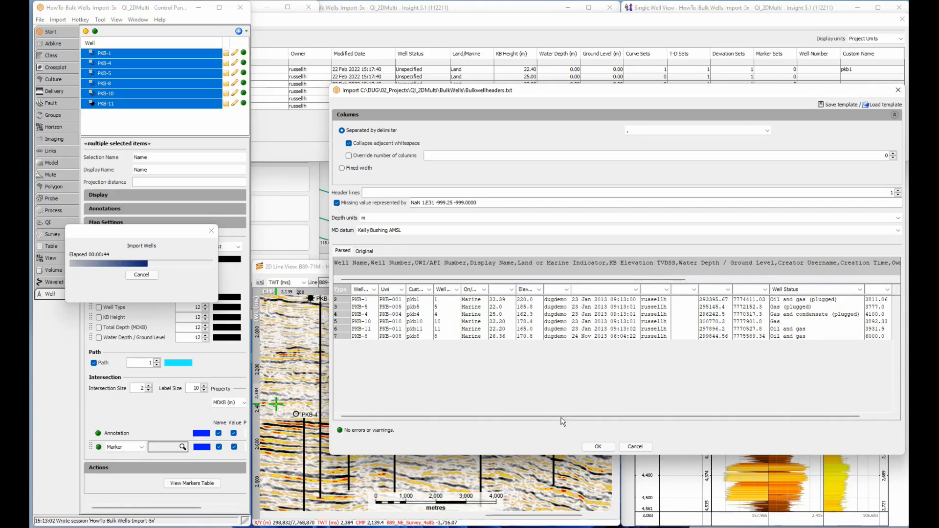
# Run the well header import with the configured columns and accept the import summary.
pyautogui.click(592, 448)
pyautogui.click(450, 435)
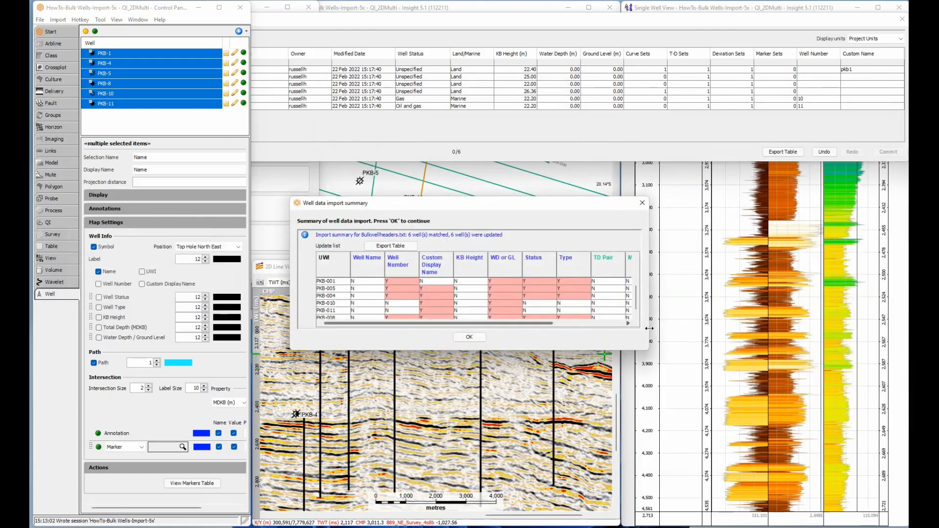
pyautogui.moveTo(821, 335); pyautogui.dragTo(832, 335)
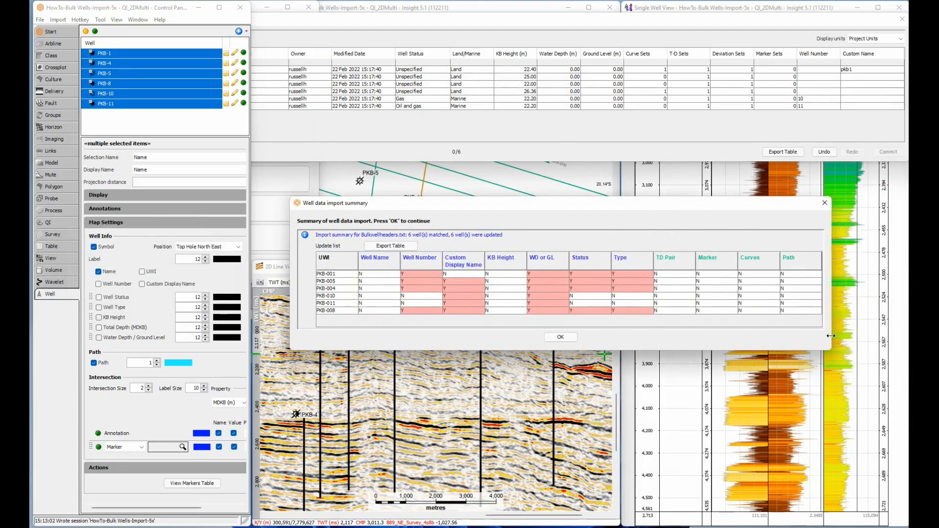
pyautogui.click(560, 337)
# Save the session and refresh the PKB well list in the Well Manager Tool.
pyautogui.click(39, 19)
pyautogui.click(51, 71)
pyautogui.click(263, 18)
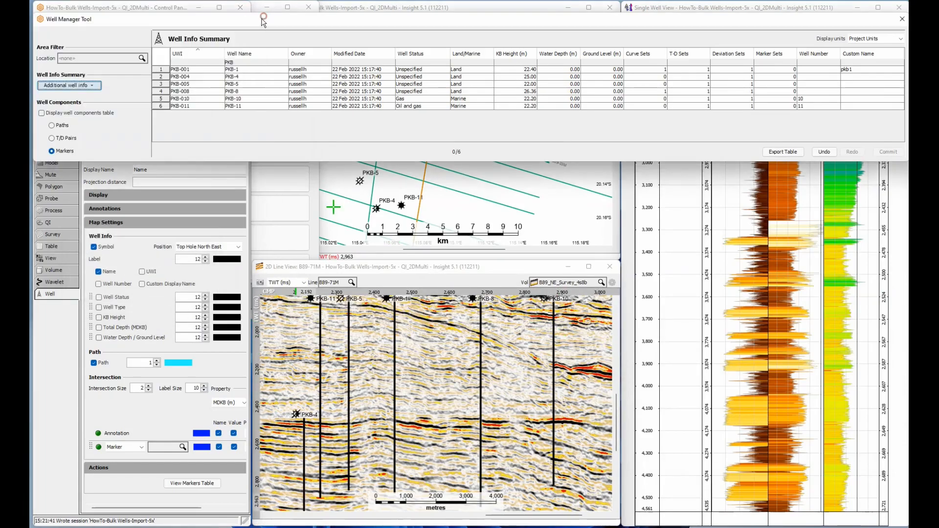
pyautogui.click(242, 61)
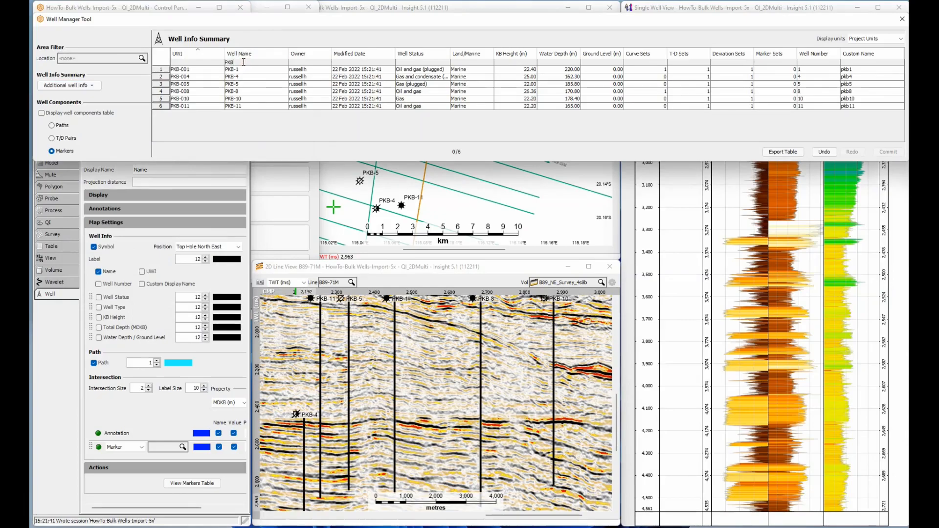
# Examine the UWI, well name, marker and MD columns of BulkWell_Markers.dat in Notepad++.
pyautogui.click(172, 8)
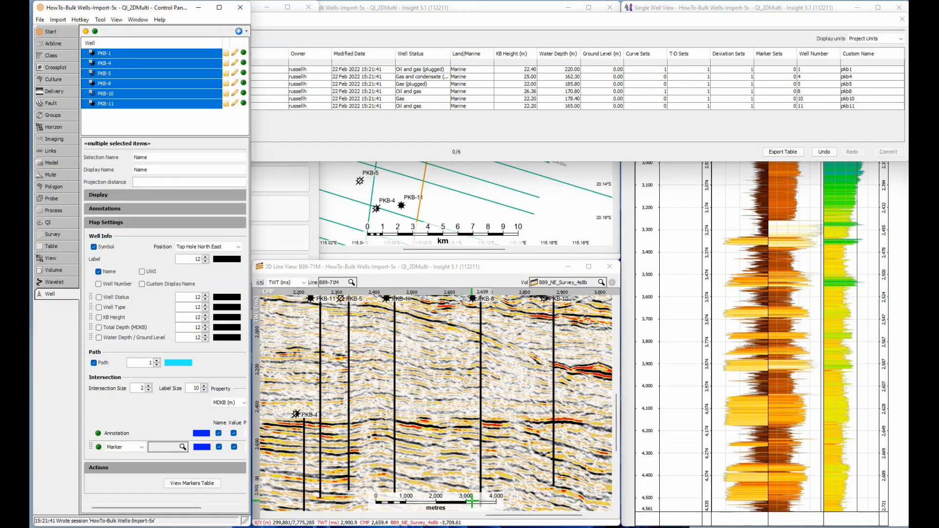
pyautogui.click(483, 526)
pyautogui.click(337, 221)
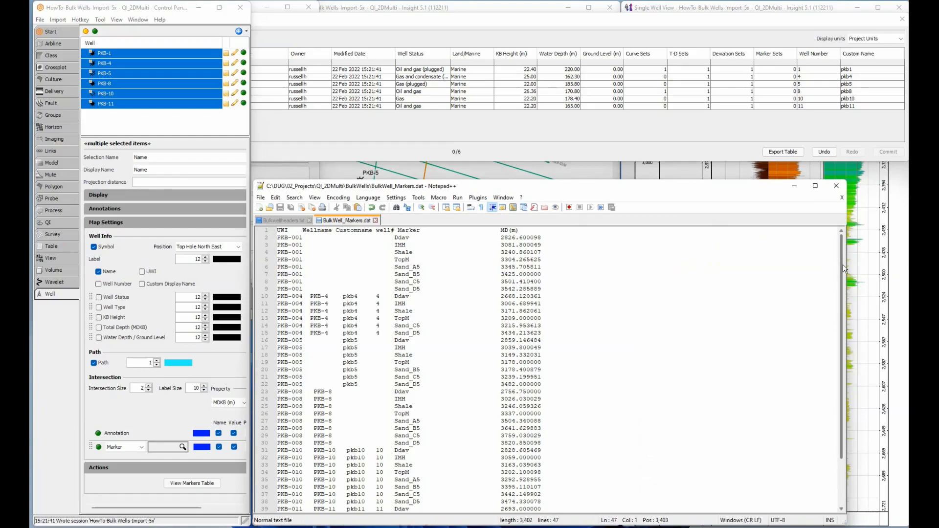
pyautogui.moveTo(842, 265)
pyautogui.mouseDown()
pyautogui.moveTo(847, 374)
pyautogui.moveTo(839, 251)
pyautogui.mouseUp()
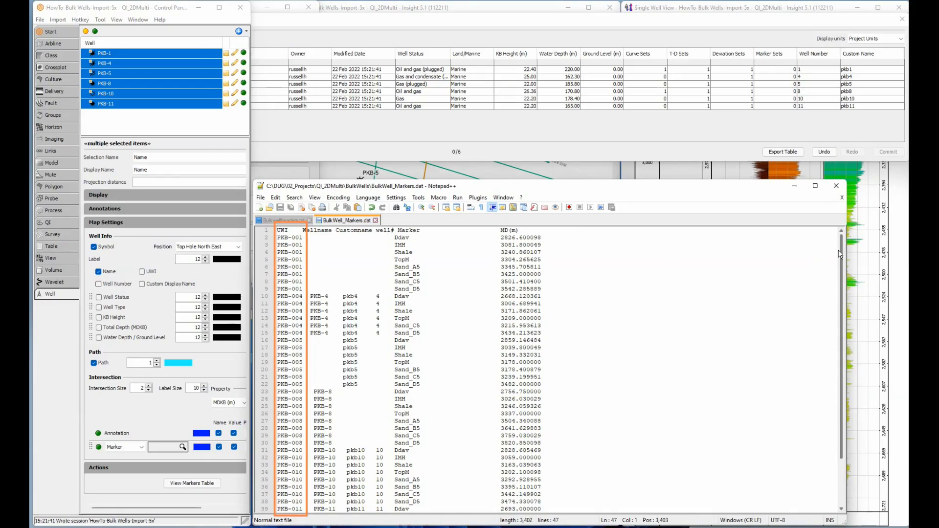
pyautogui.click(794, 186)
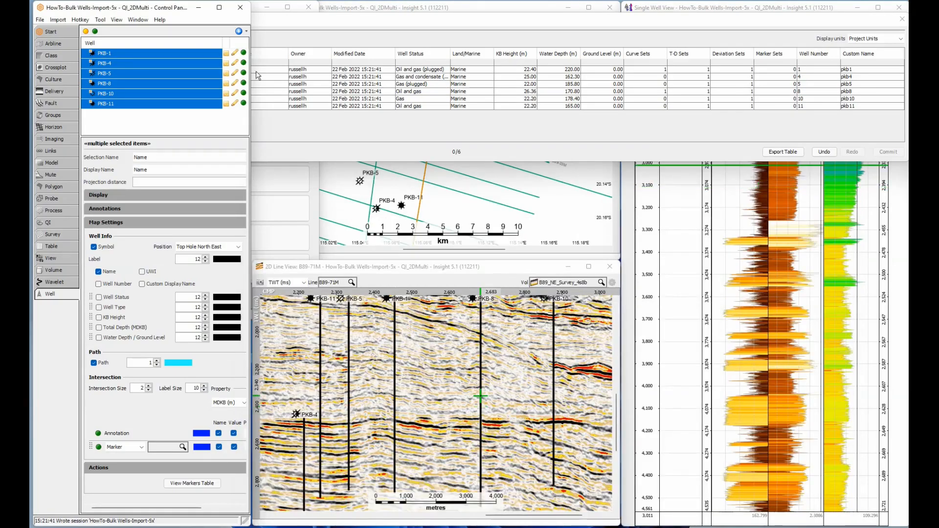
# Open BulkWell_Markers.dat from the file history for a well data import.
pyautogui.click(60, 19)
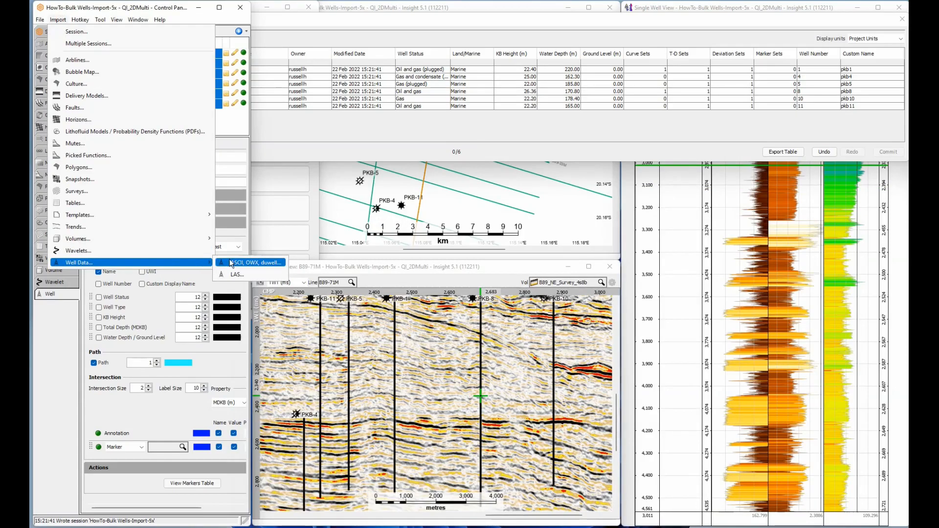
pyautogui.click(231, 264)
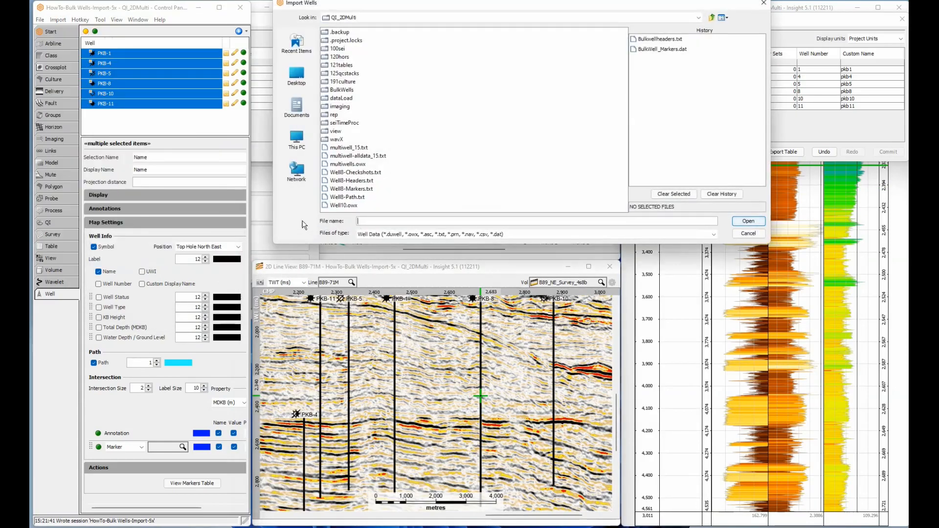
pyautogui.click(674, 50)
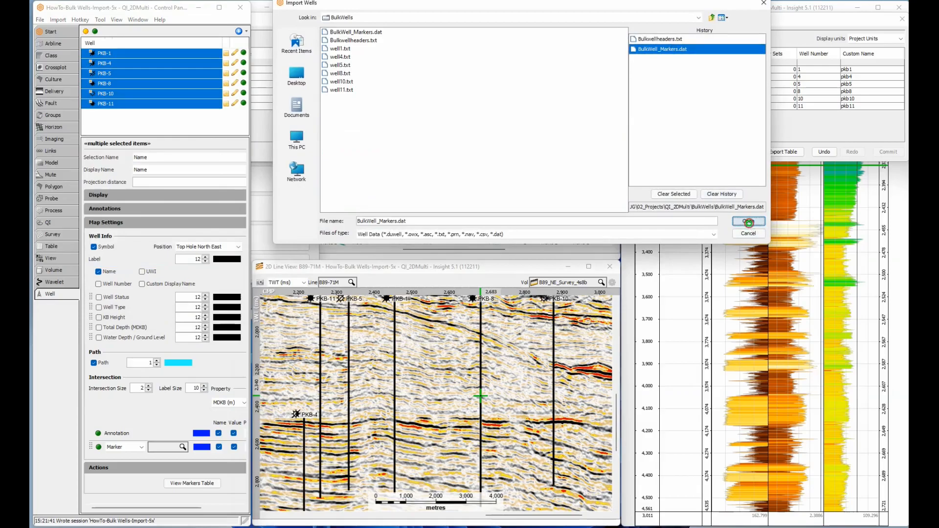
pyautogui.click(748, 221)
# Set the import to skip new wells and choose Markers as the type of data.
pyautogui.click(385, 157)
pyautogui.click(385, 171)
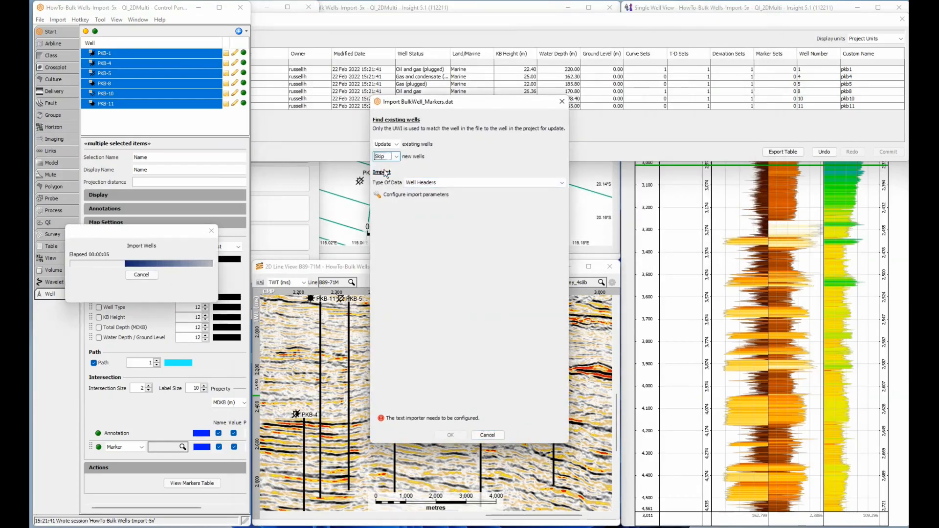
pyautogui.click(424, 183)
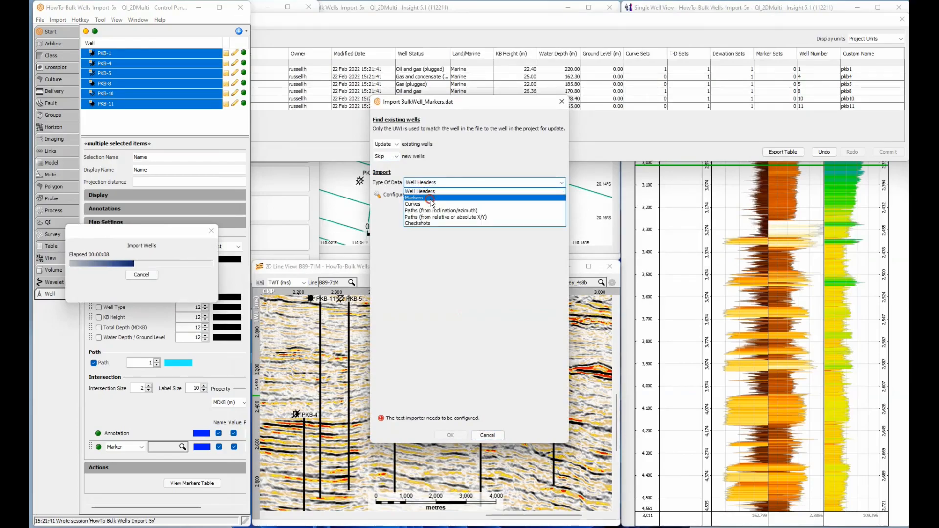
pyautogui.click(431, 200)
# Configure the marker file as fixed width, with column breaks giving widths of 7, 8, 8, 7 and 29 before the MD values.
pyautogui.click(384, 194)
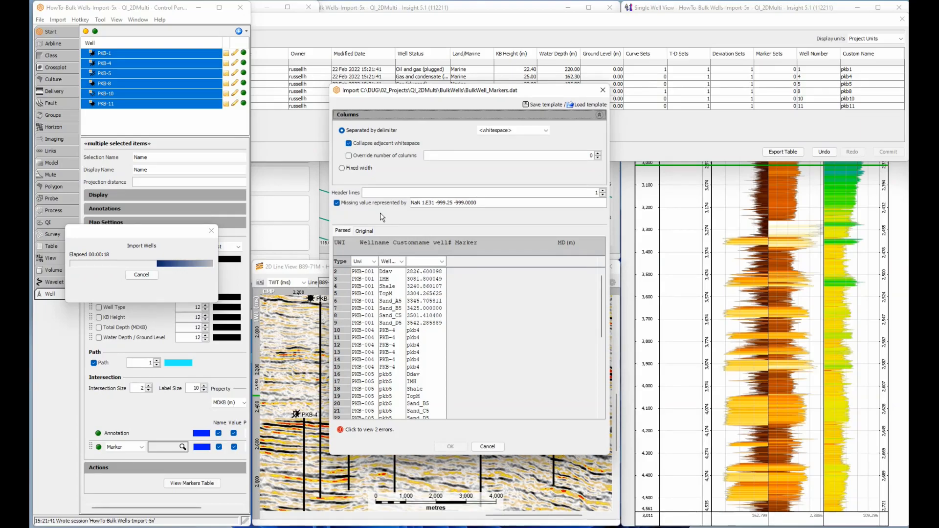
pyautogui.click(342, 168)
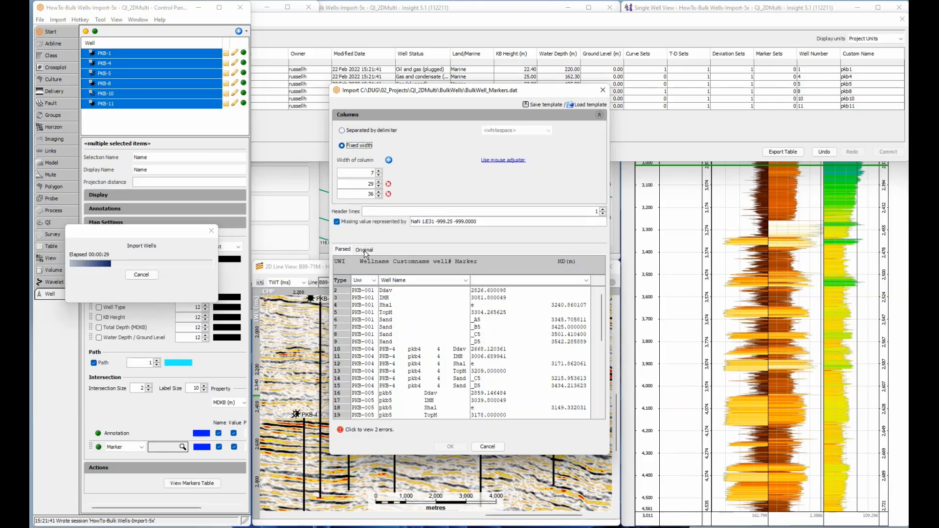
pyautogui.click(364, 249)
pyautogui.click(396, 264)
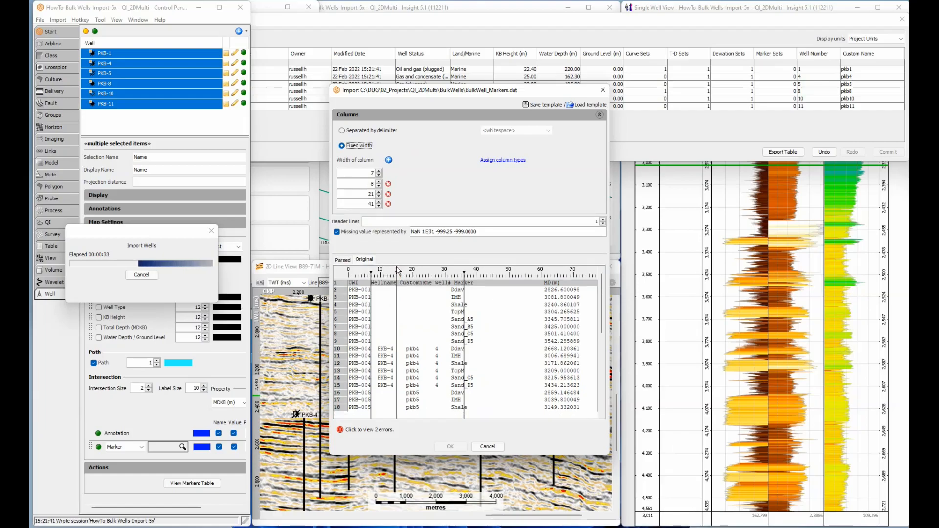
pyautogui.click(423, 277)
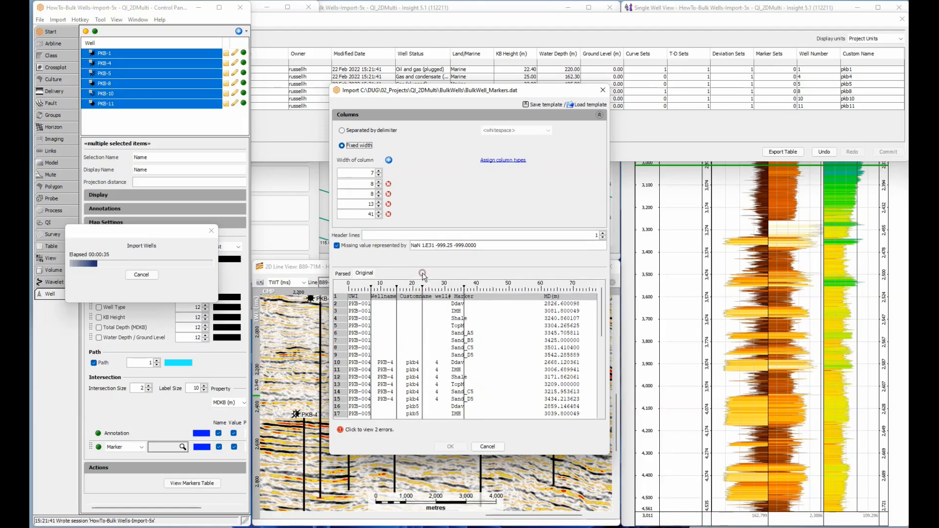
pyautogui.click(444, 290)
pyautogui.moveTo(463, 290); pyautogui.dragTo(538, 290)
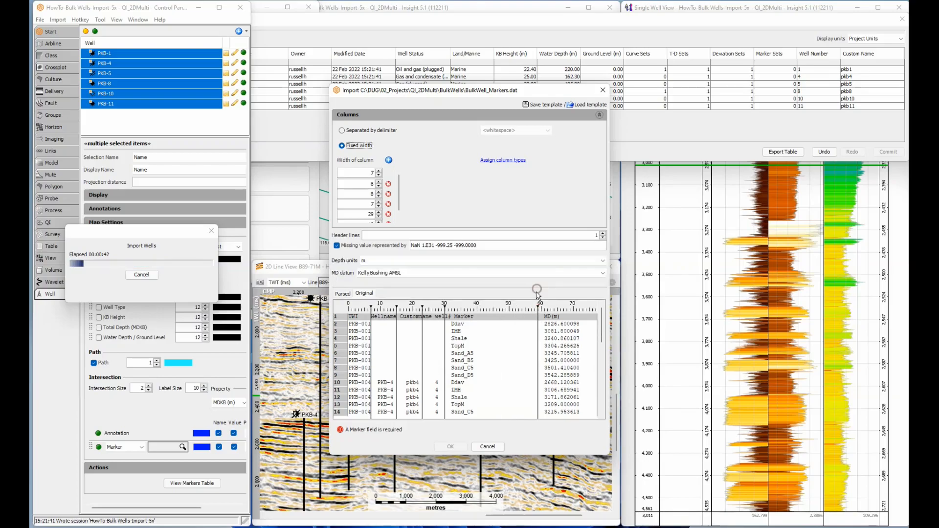
# In the parsed data, keep the first column as Uwi, clear the Well Name assignment and assign the marker names column as Marker.
pyautogui.click(343, 293)
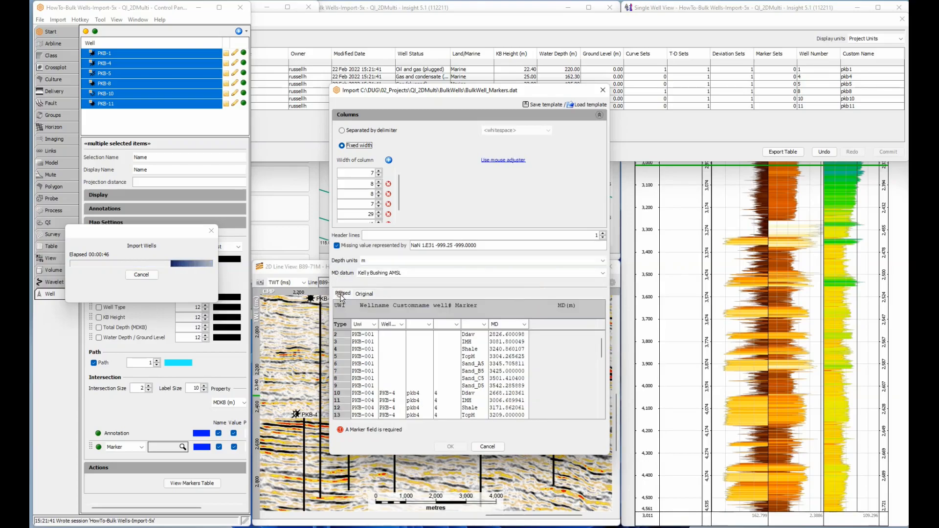
pyautogui.click(370, 325)
pyautogui.click(364, 339)
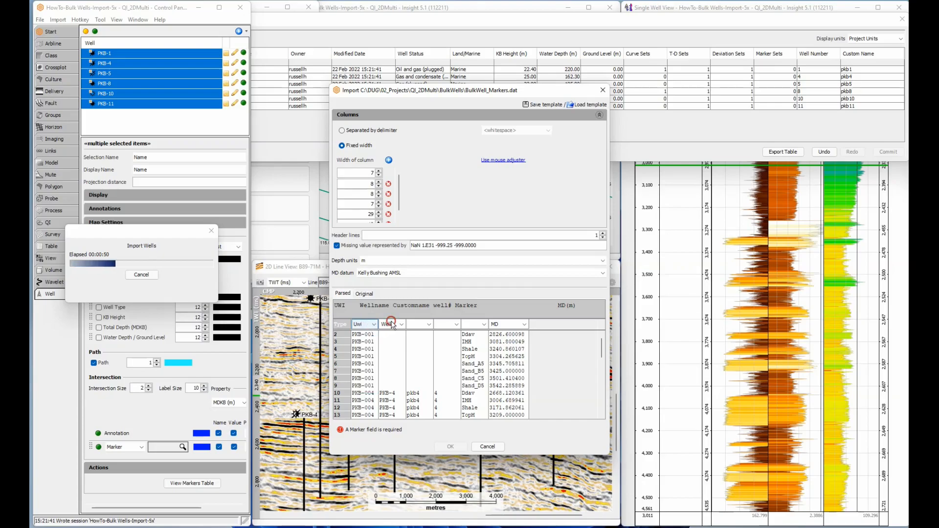
pyautogui.click(391, 324)
pyautogui.click(391, 333)
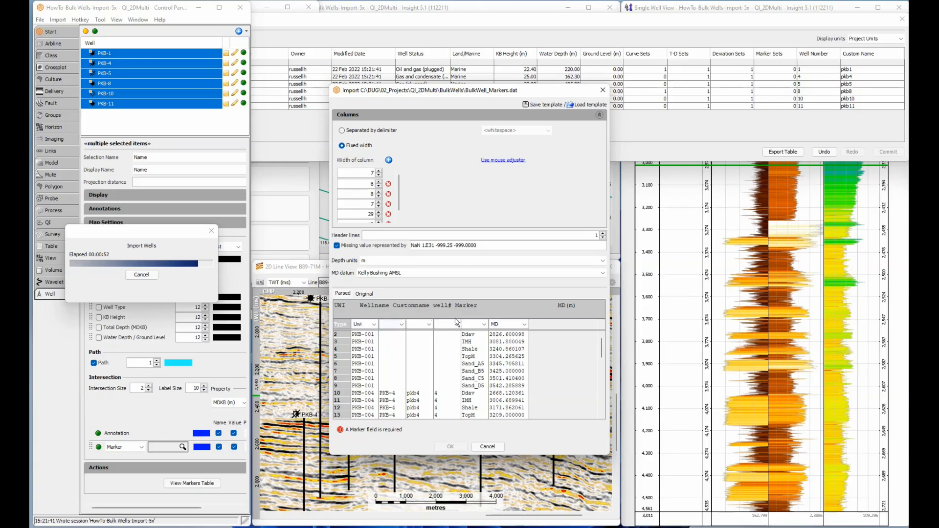
pyautogui.click(483, 326)
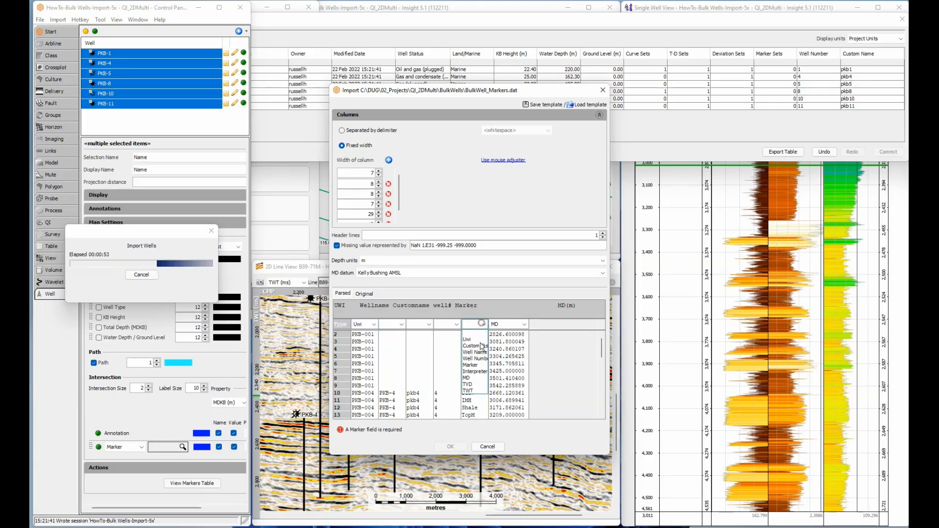
pyautogui.click(474, 366)
# Keep MD as the type of the depth column and Kelly Bushing AMSL as the MD datum.
pyautogui.click(516, 326)
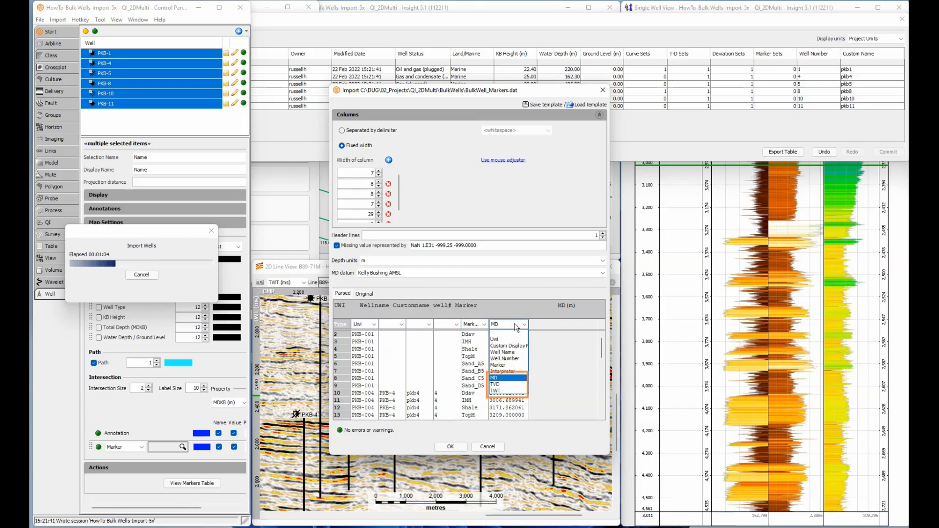
pyautogui.click(514, 325)
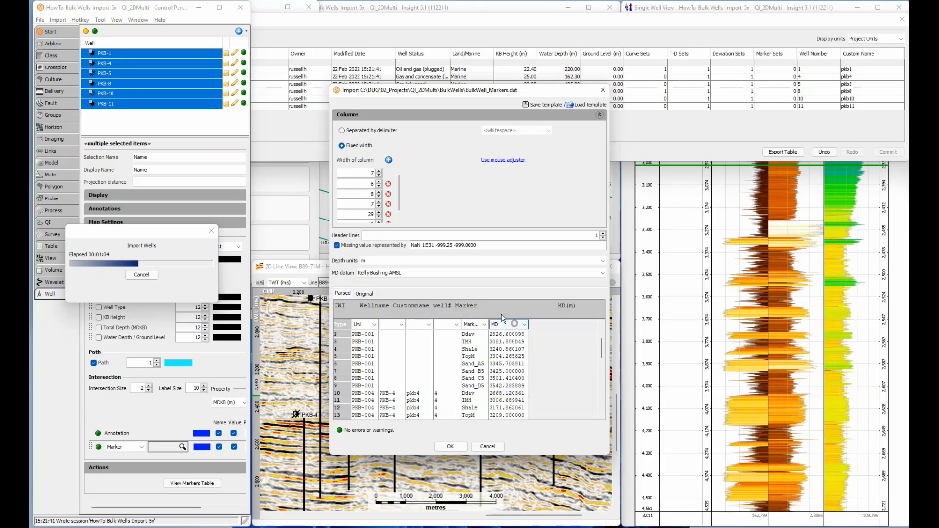
pyautogui.click(421, 274)
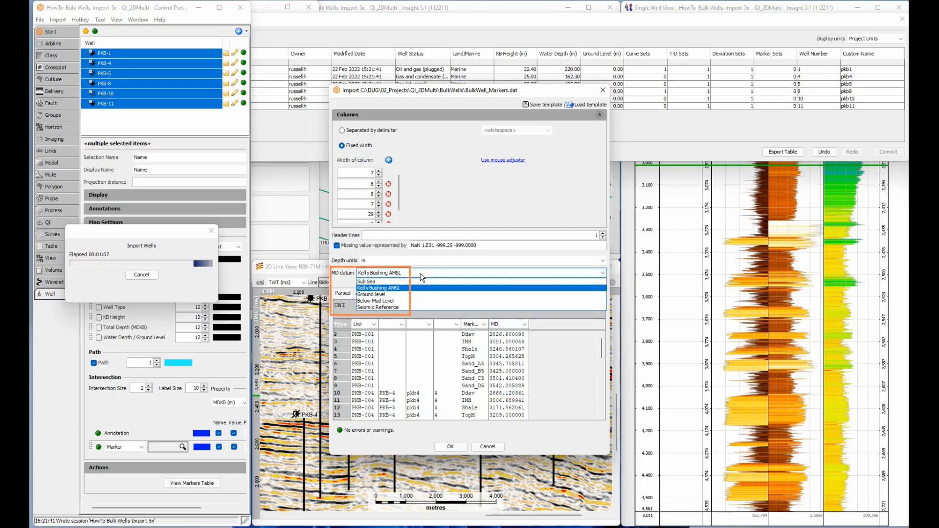
pyautogui.click(422, 289)
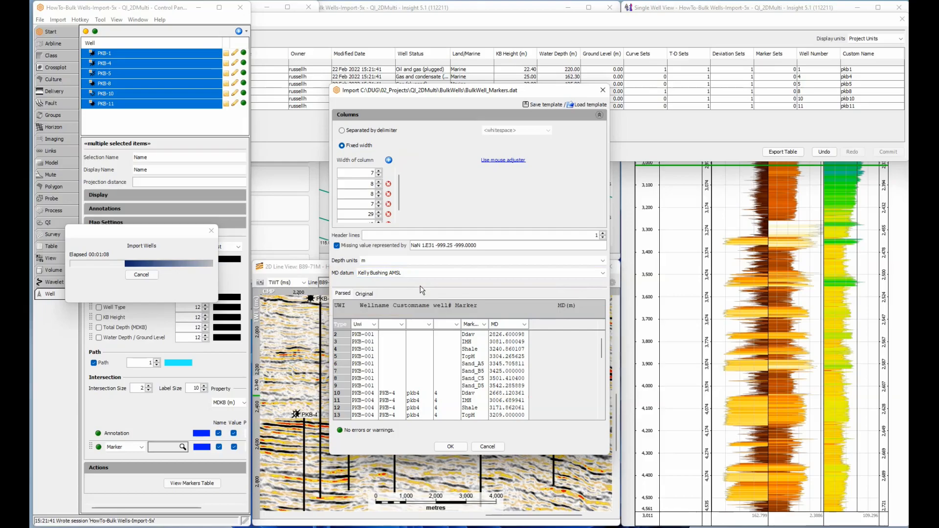
# Accept the column configuration, run the marker import and save the session.
pyautogui.click(452, 446)
pyautogui.click(450, 435)
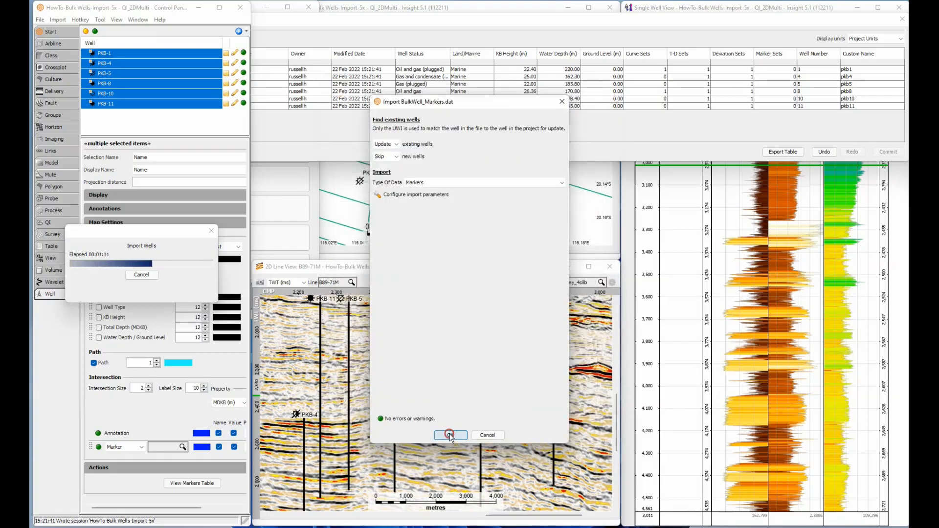
pyautogui.click(39, 20)
pyautogui.click(48, 71)
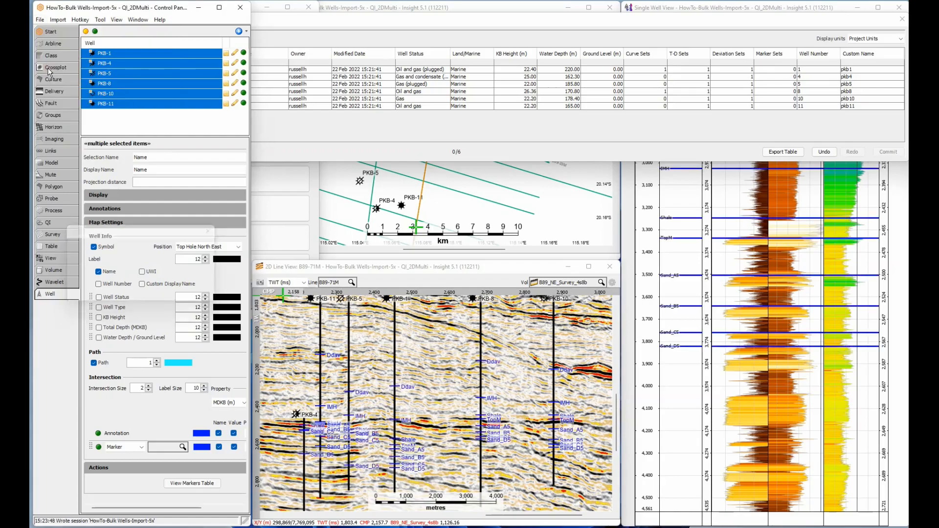
# Check the marker sets of the PKB wells in the Well Manager Tool and close it.
pyautogui.click(276, 22)
pyautogui.moveTo(31, 44); pyautogui.dragTo(251, 43)
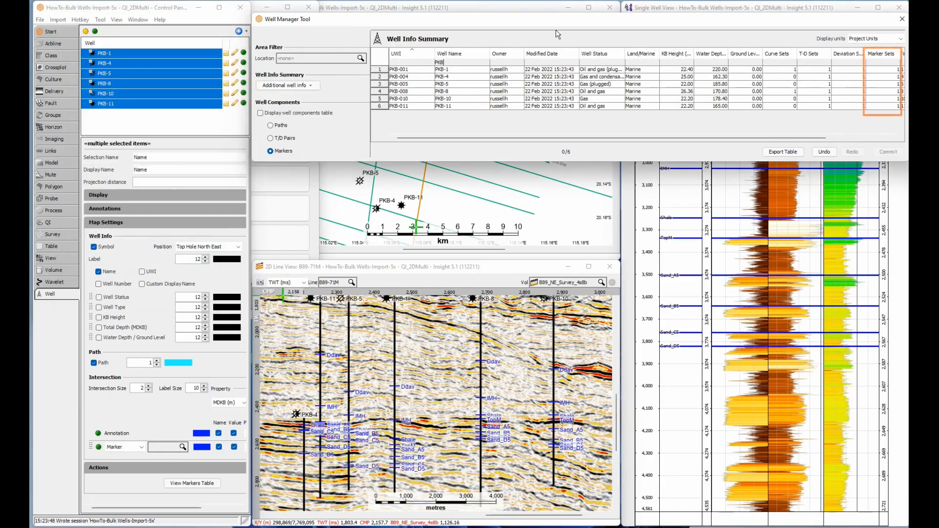
pyautogui.click(902, 19)
# Bring the Map View forward and label the selected wells on it with the Sand_C5 marker.
pyautogui.click(310, 6)
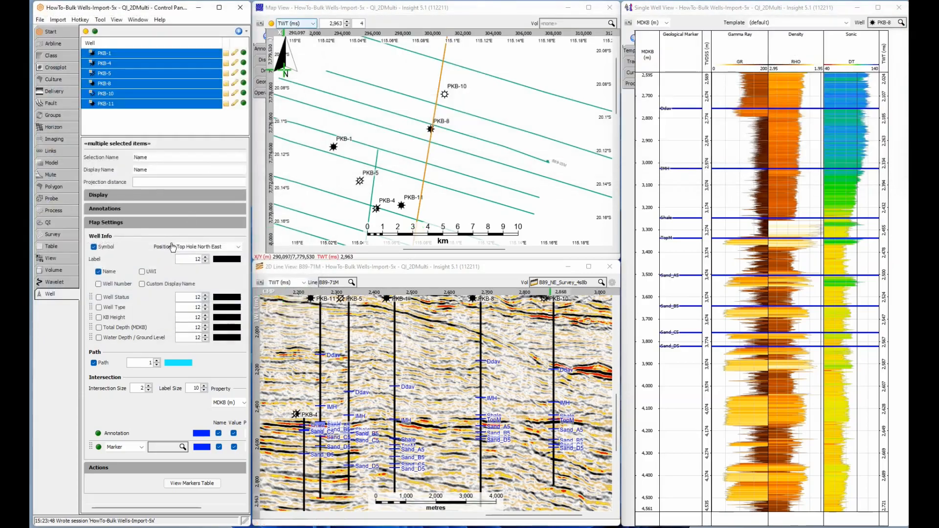
pyautogui.click(167, 447)
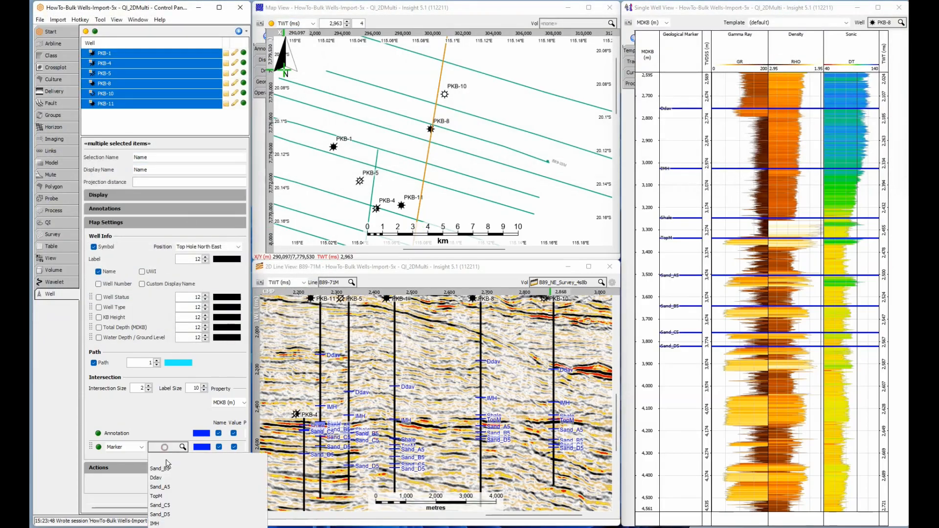
pyautogui.click(170, 508)
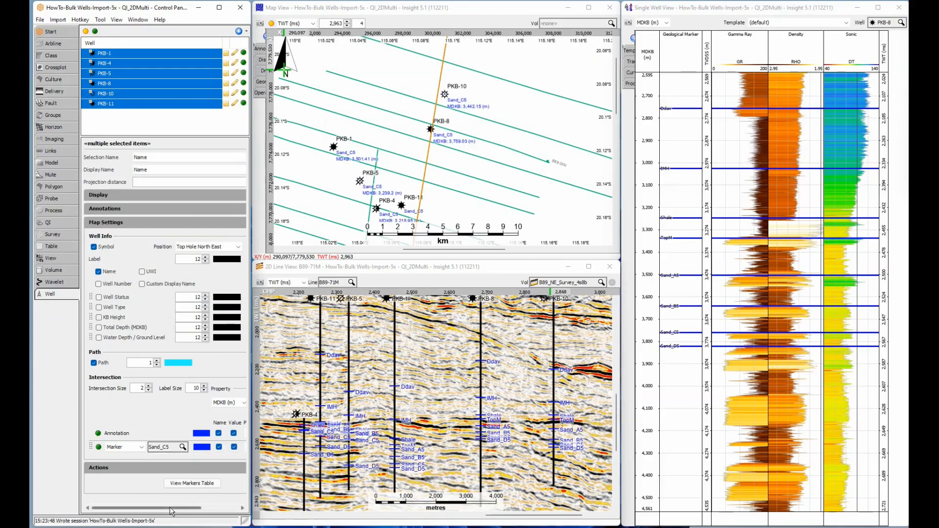